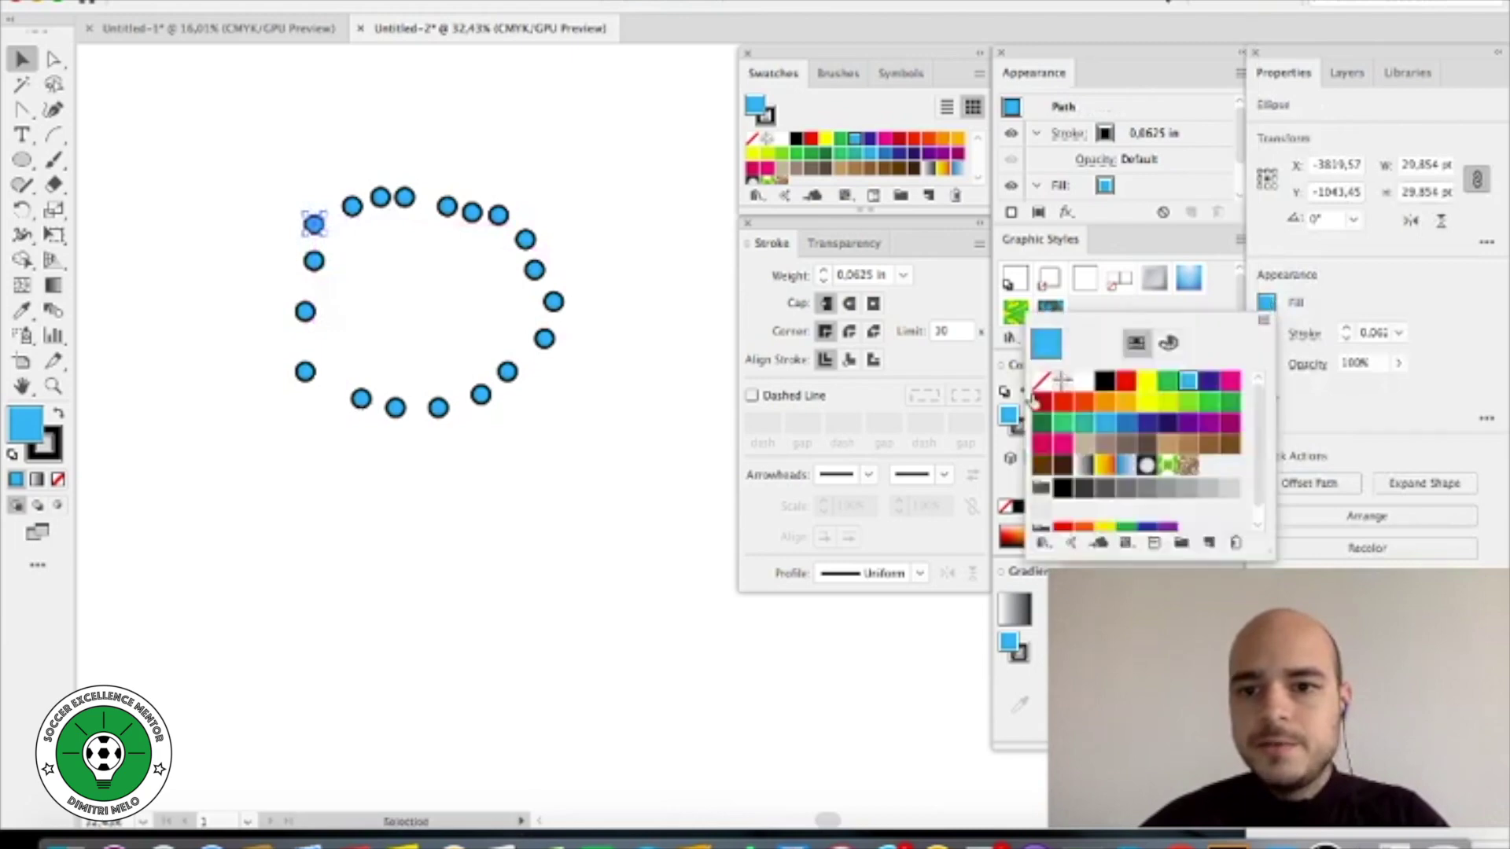
Step: Fill the upper-left dot with black as the coach, then deselect it
{"action": "left_click", "coordinate": [1103, 381]}
{"action": "left_click", "coordinate": [435, 566]}
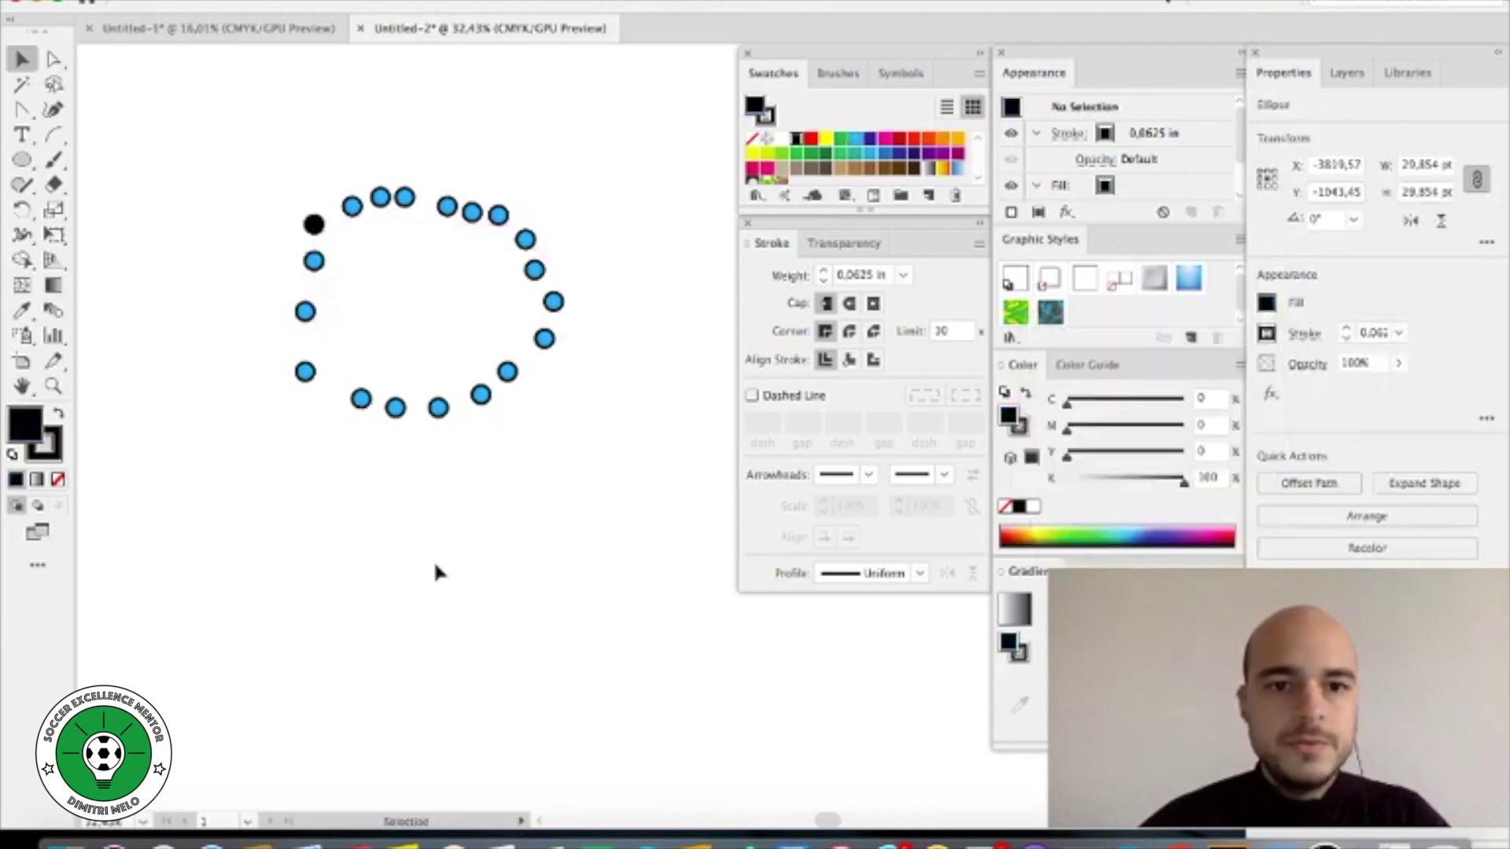
Step: Drag a lower-left dot and the right and upper-right dots into rounder, evenly spaced positions
{"action": "mouse_move", "coordinate": [360, 399]}
{"action": "left_mouse_down"}
{"action": "mouse_move", "coordinate": [331, 399]}
{"action": "mouse_move", "coordinate": [371, 416]}
{"action": "mouse_move", "coordinate": [508, 409]}
{"action": "left_mouse_up"}
{"action": "left_click_drag", "start_coordinate": [544, 338], "coordinate": [535, 381]}
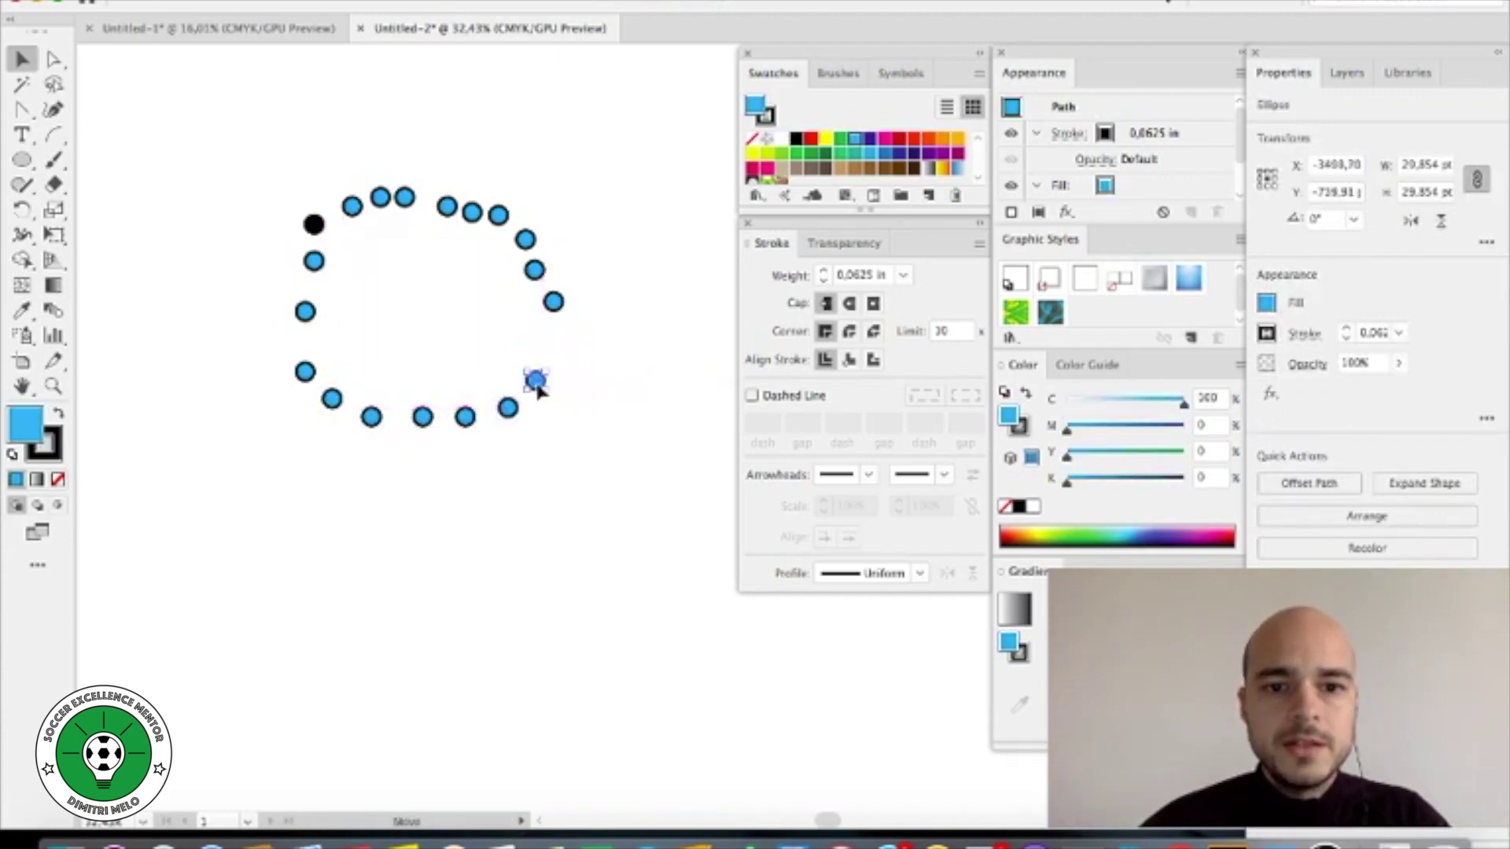
{"action": "left_click_drag", "start_coordinate": [552, 304], "coordinate": [553, 343]}
{"action": "left_click_drag", "start_coordinate": [534, 270], "coordinate": [553, 312]}
{"action": "left_click_drag", "start_coordinate": [533, 250], "coordinate": [548, 272]}
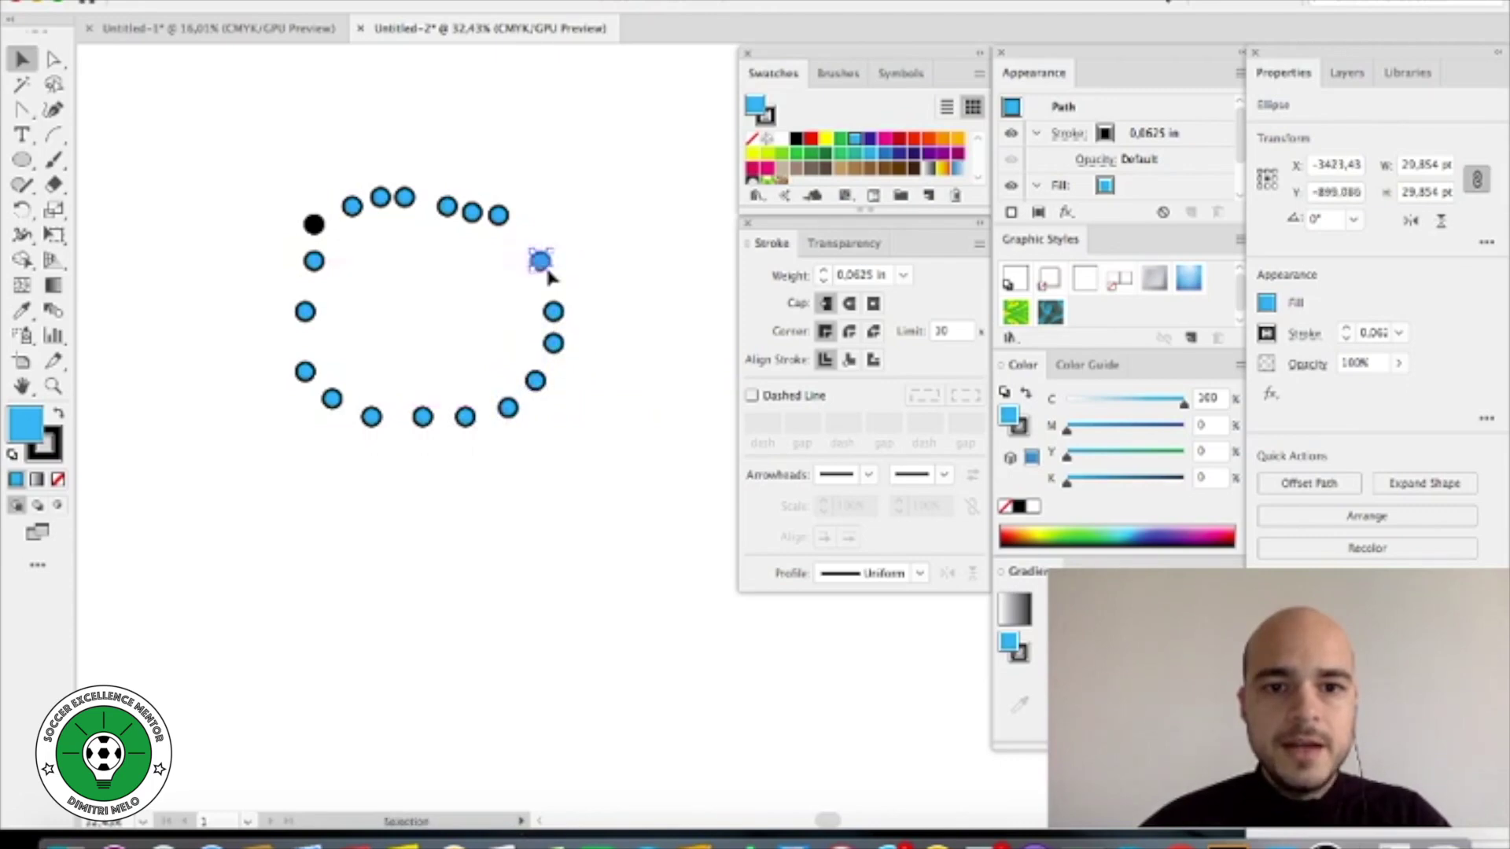
{"action": "left_click", "coordinate": [508, 227]}
{"action": "mouse_move", "coordinate": [500, 215]}
{"action": "left_mouse_down"}
{"action": "mouse_move", "coordinate": [508, 233]}
{"action": "mouse_move", "coordinate": [408, 190]}
{"action": "left_mouse_up"}
{"action": "left_click", "coordinate": [519, 266]}
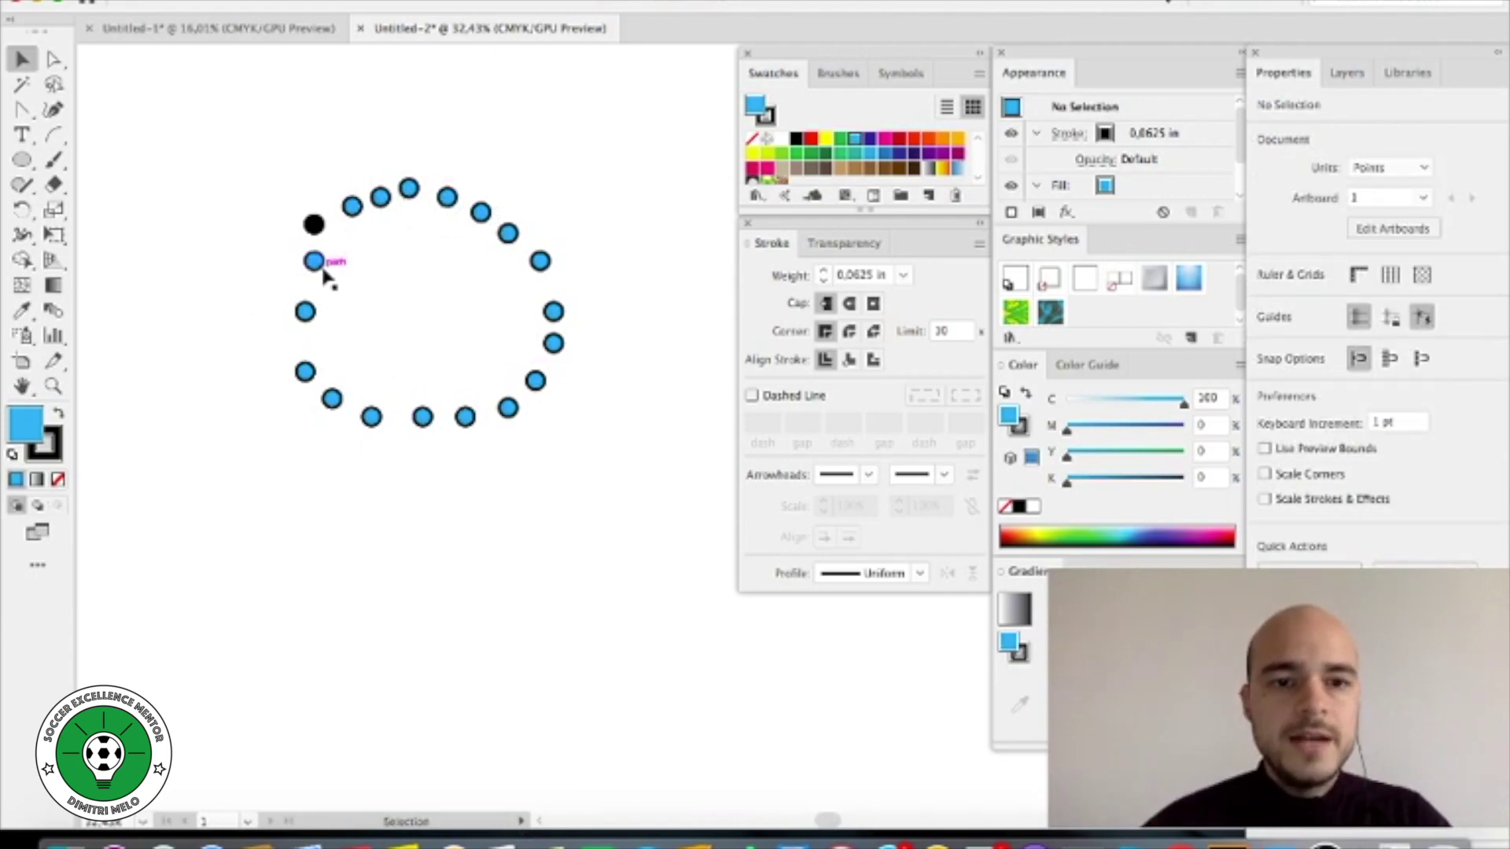
Step: Shift an upper-left blue dot outward to round the ring's left side, then deselect
{"action": "left_click_drag", "start_coordinate": [314, 261], "coordinate": [289, 332]}
{"action": "left_click", "coordinate": [238, 288]}
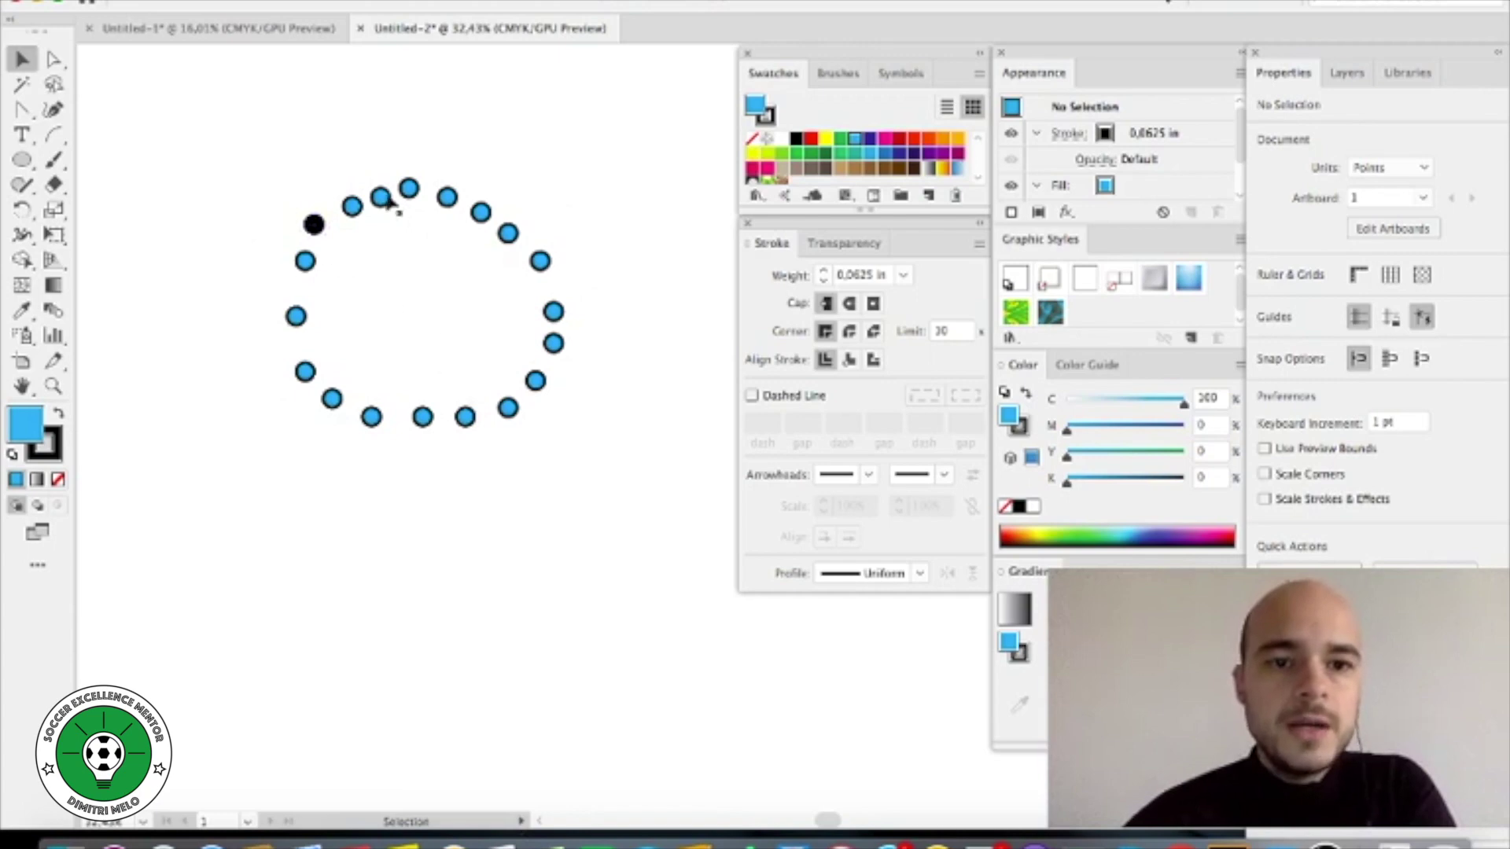
{"action": "scroll", "coordinate": [584, 225], "scroll_direction": "down", "scroll_amount": 1}
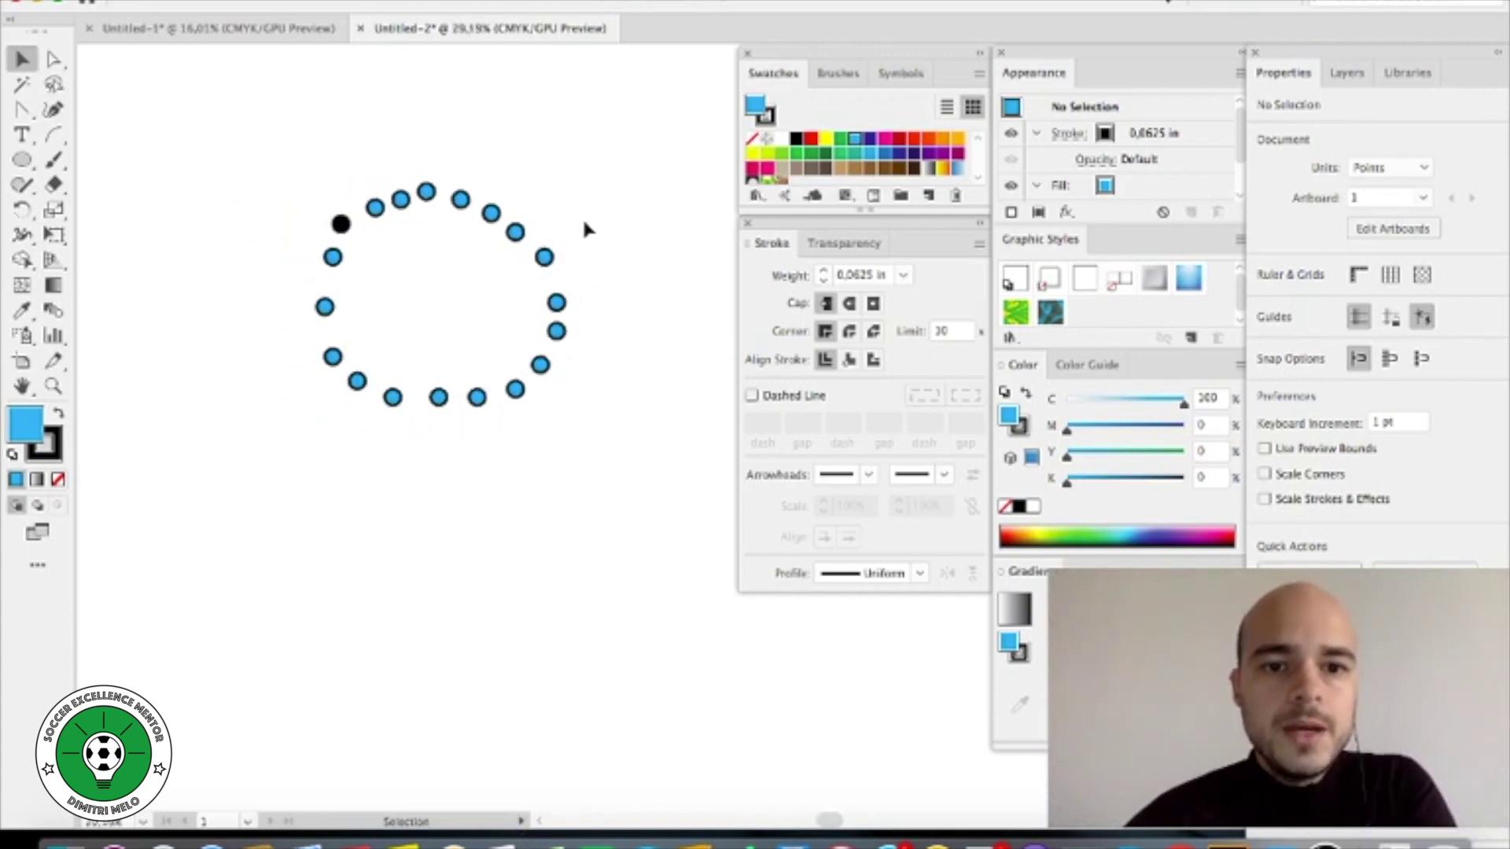